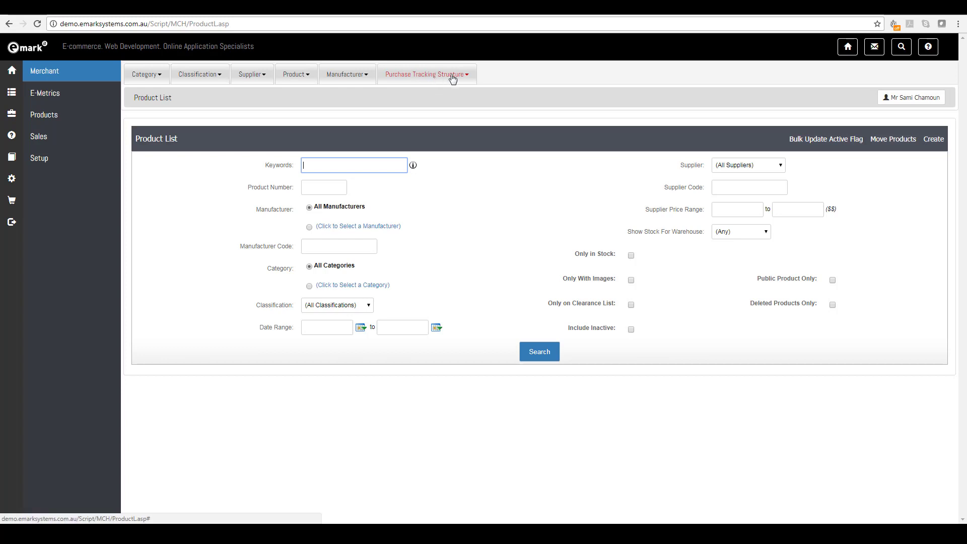
Open the purchase tracking structure search, look into the Test Products structure and return to the list.
click(463, 76)
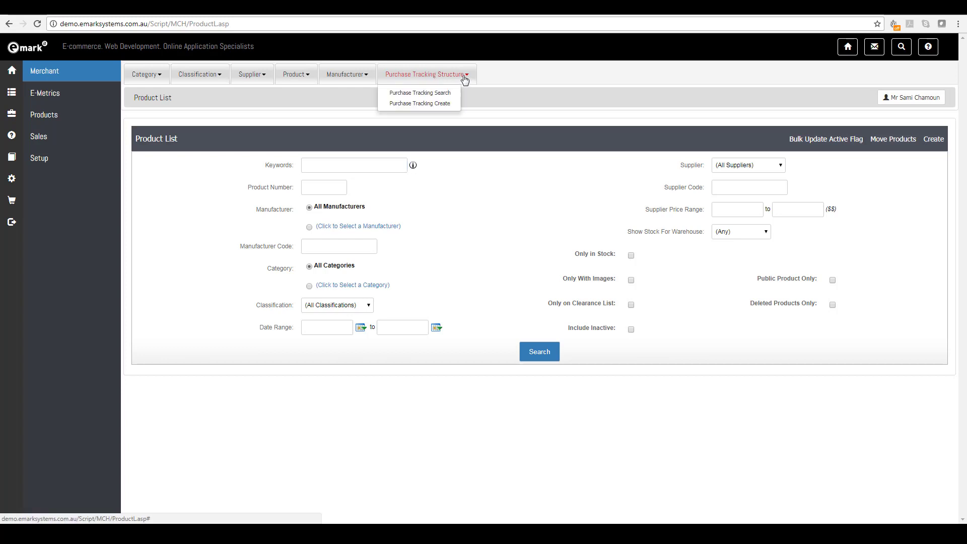
click(407, 95)
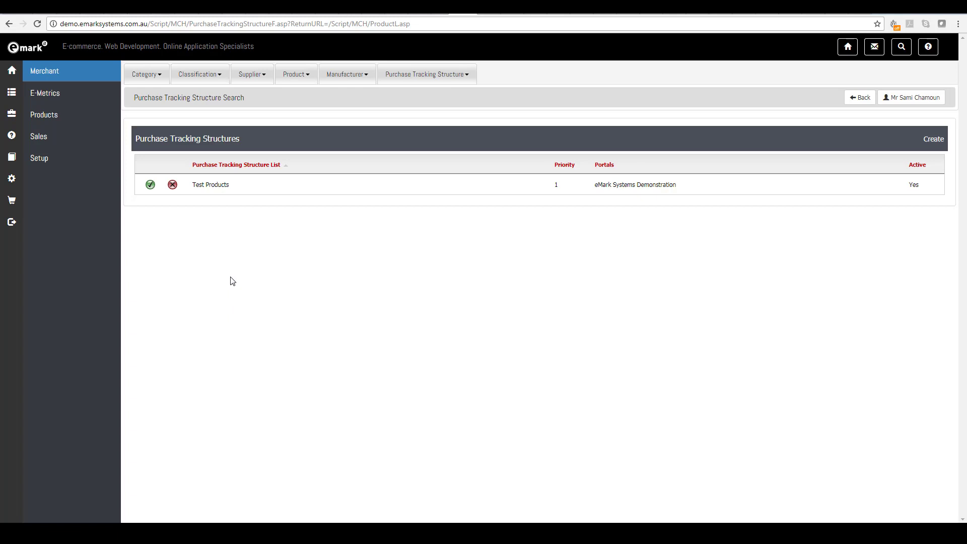
click(149, 185)
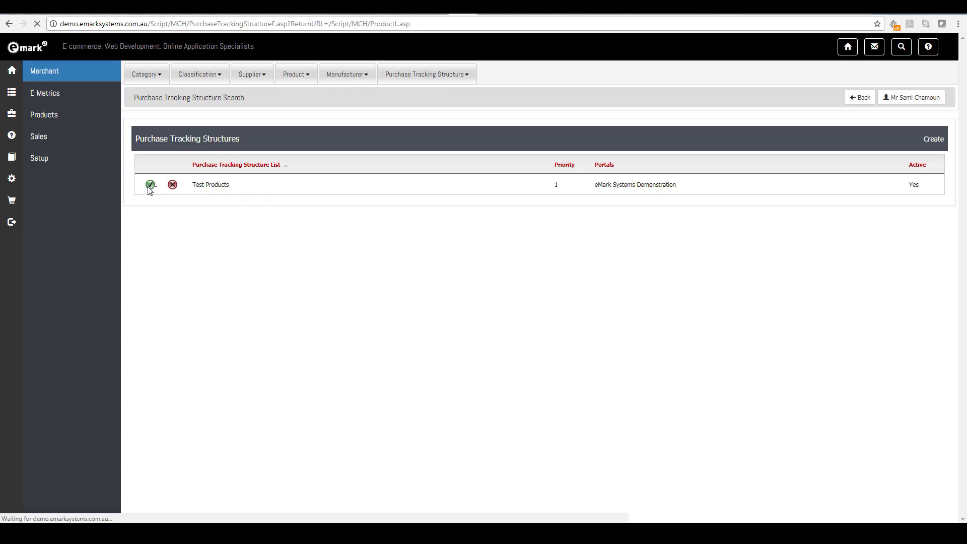
click(9, 24)
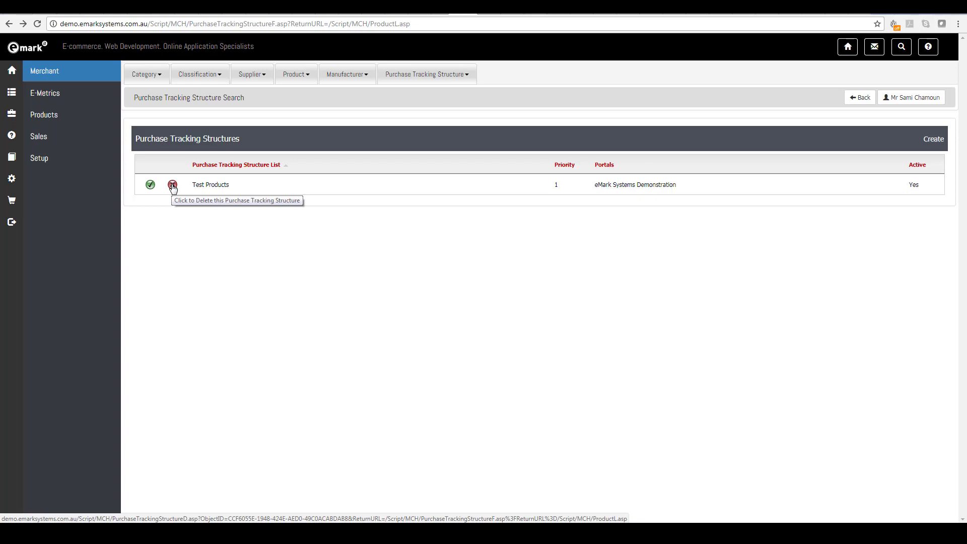
Start a new purchase tracking structure with display name "demo purchase tracking", priority 10 and type Licensing.
click(938, 145)
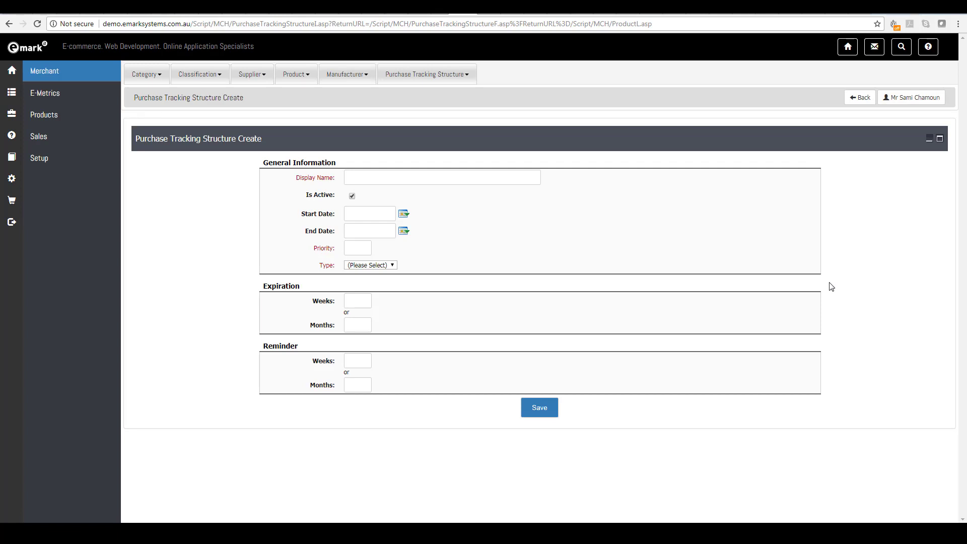
click(428, 178)
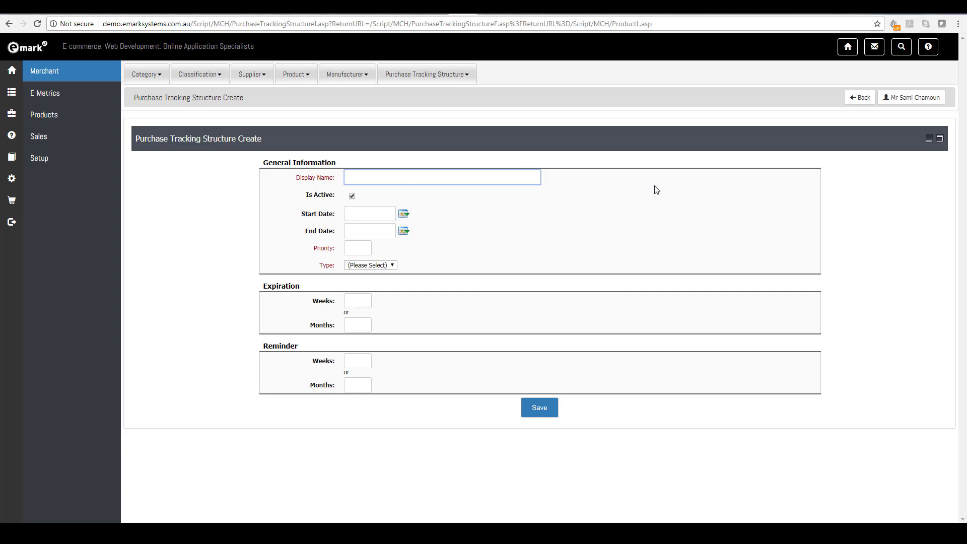
text(demo purchase tracking)
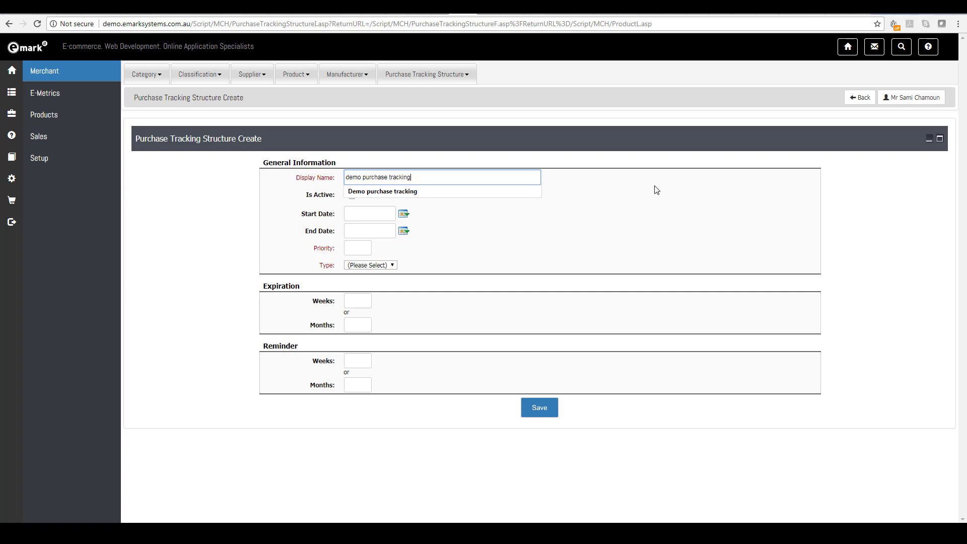
key(Tab)
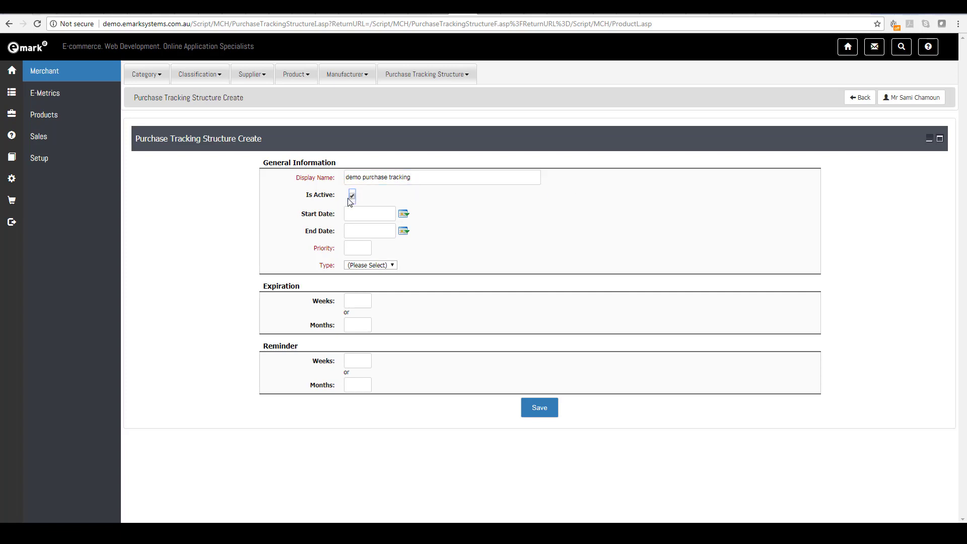
click(361, 216)
click(351, 250)
text(10)
click(375, 266)
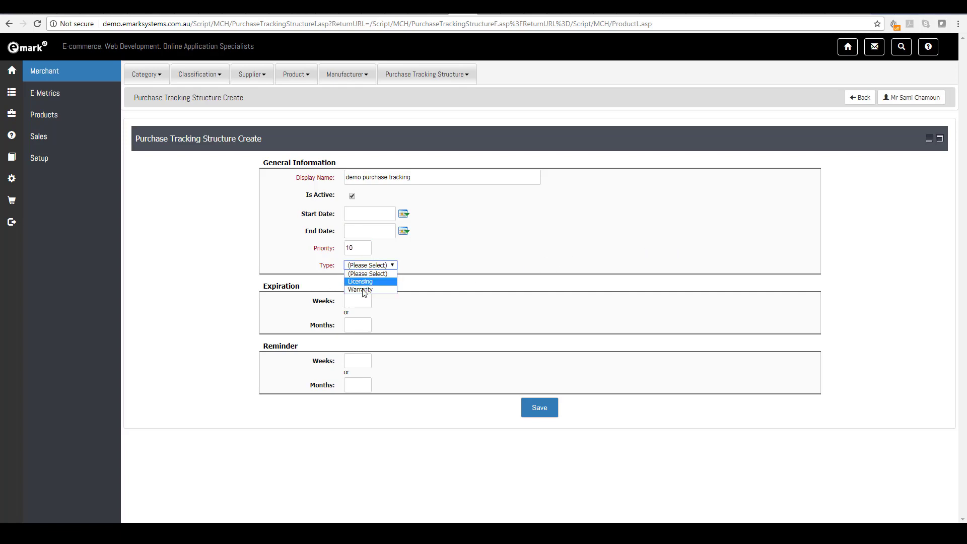
click(360, 282)
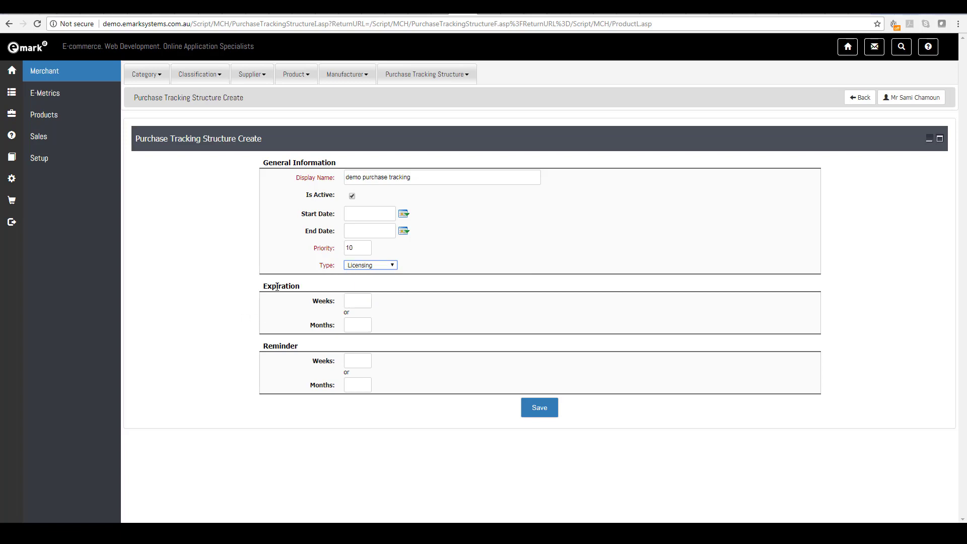
Set the expiration to 12 months and the reminder to 11 months, and save the new structure.
click(362, 326)
text(12)
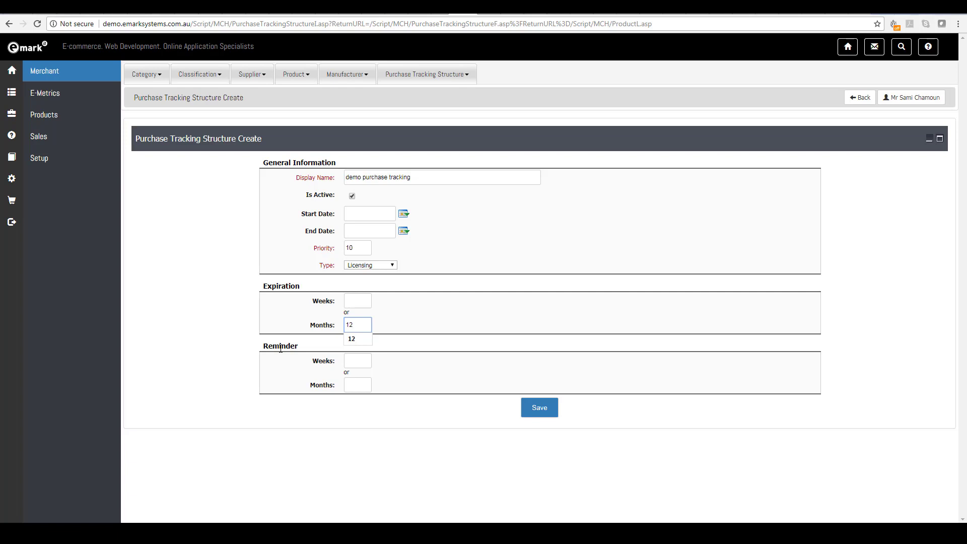
click(360, 384)
text(11)
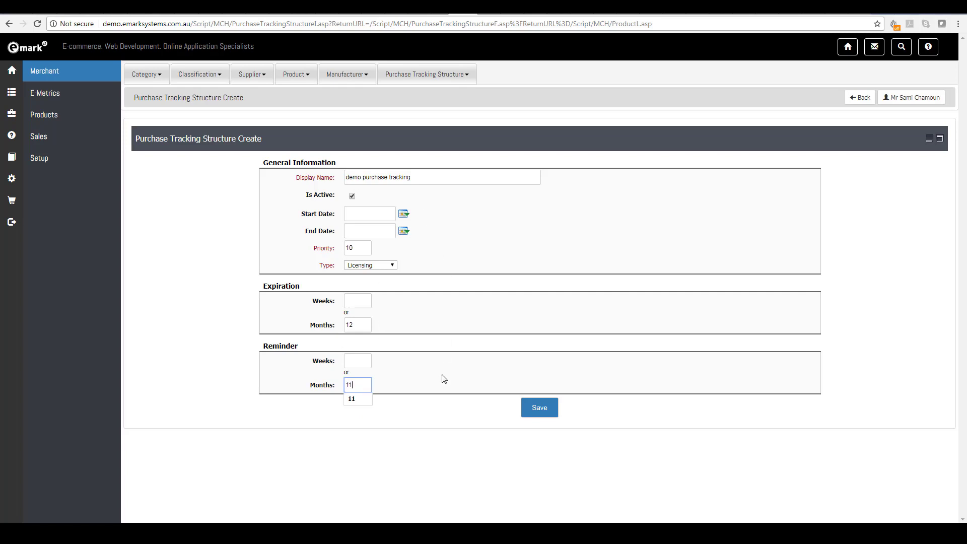
click(548, 411)
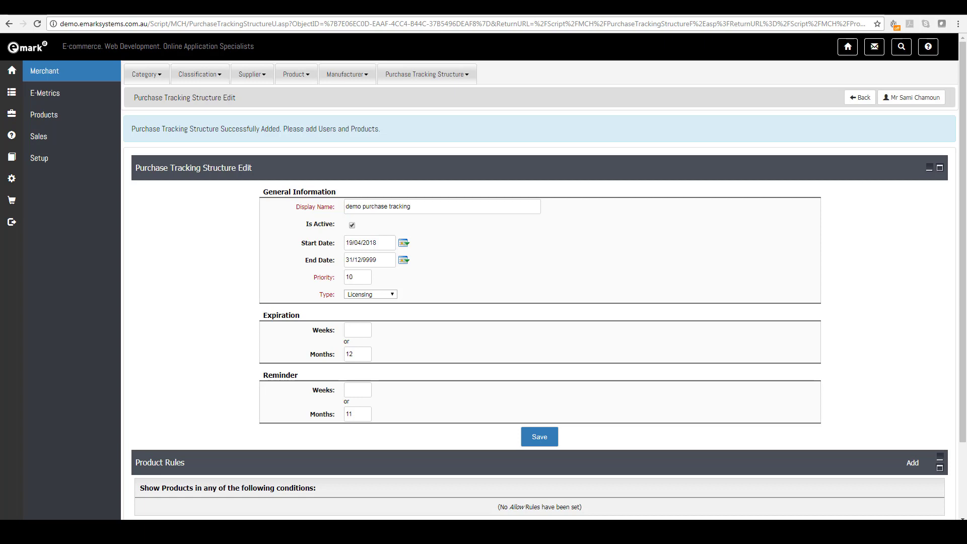
Add a product rule that includes products from any manufacturer in the Monitors category or below, and save it.
scroll(740, 447, down, 1)
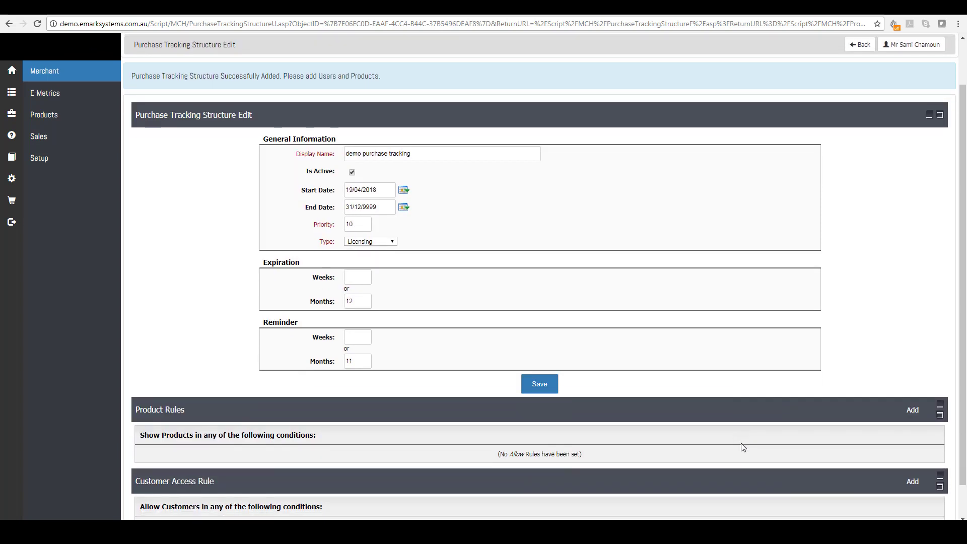
scroll(743, 446, down, 1)
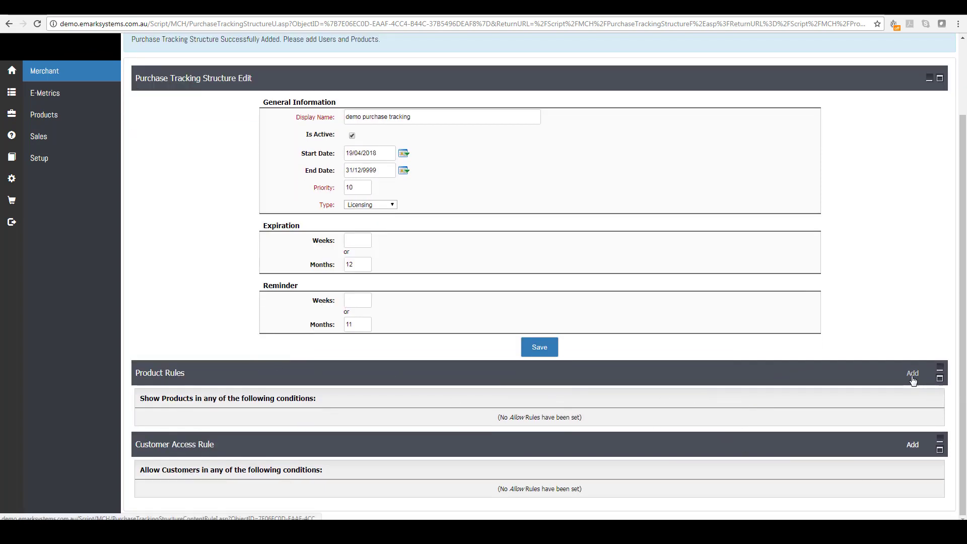
click(912, 379)
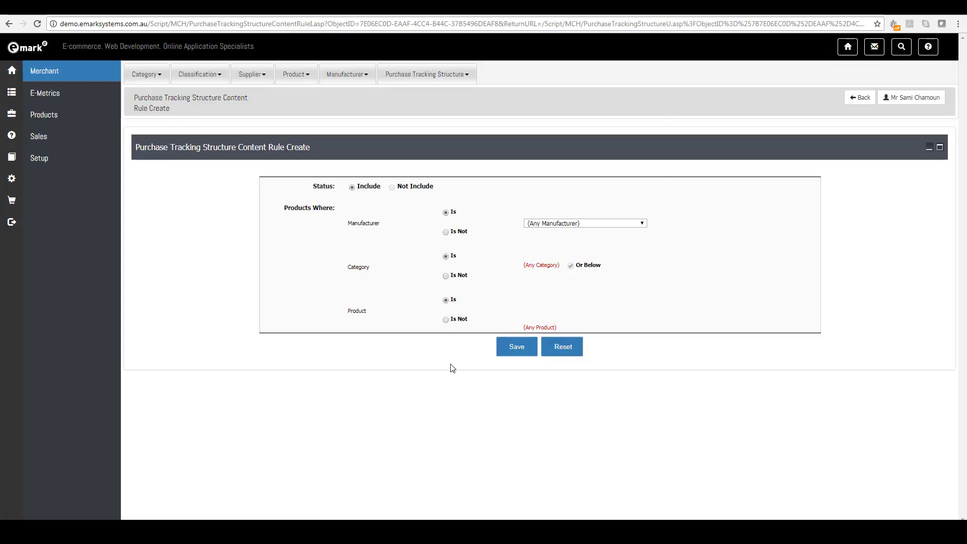
click(567, 223)
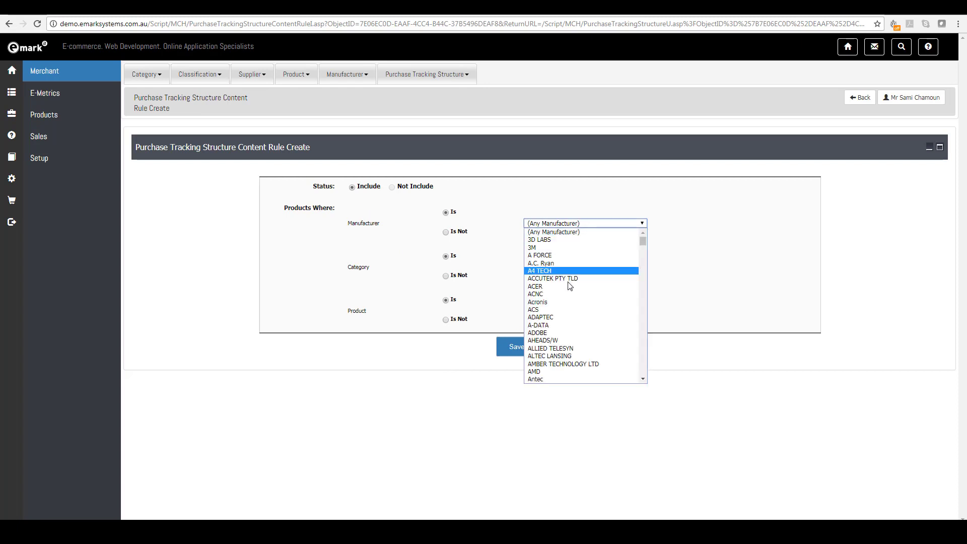
click(566, 232)
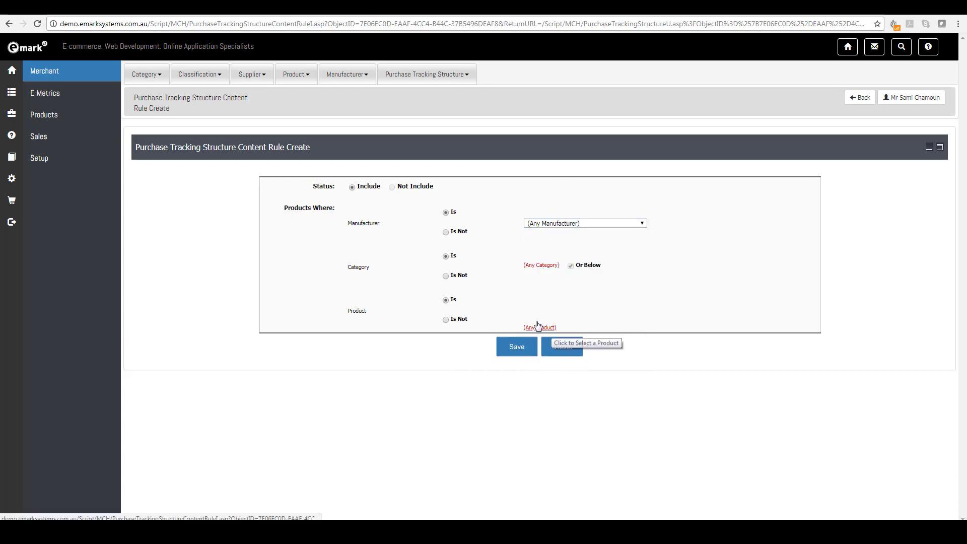
click(546, 268)
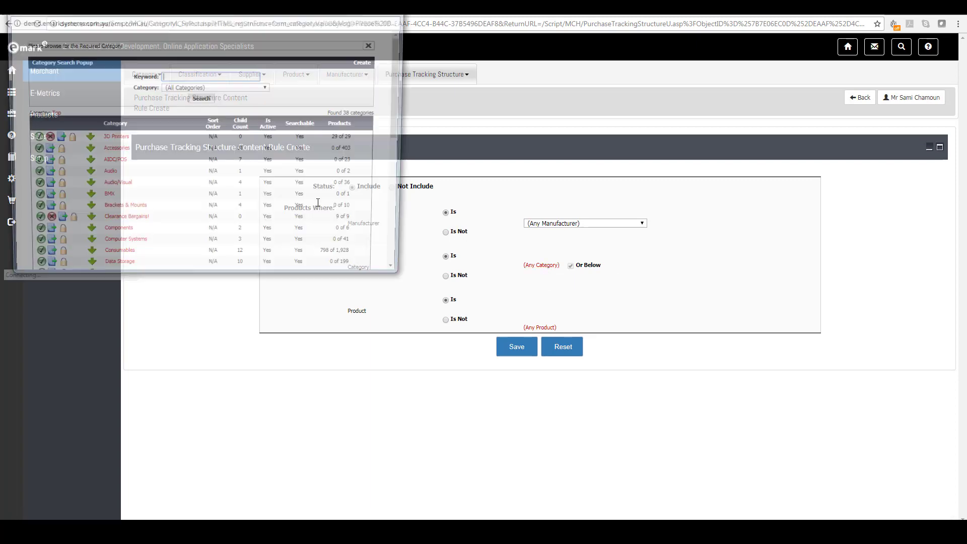
scroll(433, 320, down, 2)
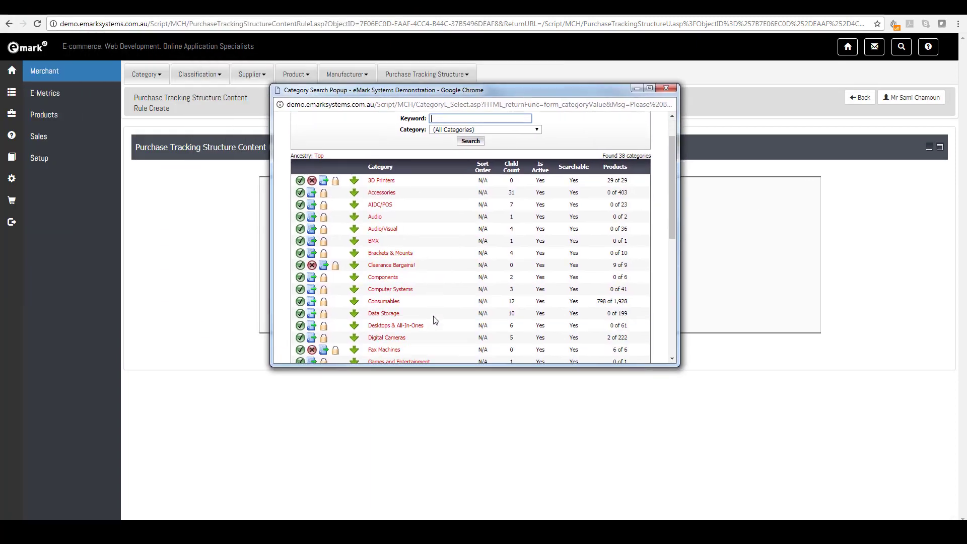
scroll(435, 321, down, 2)
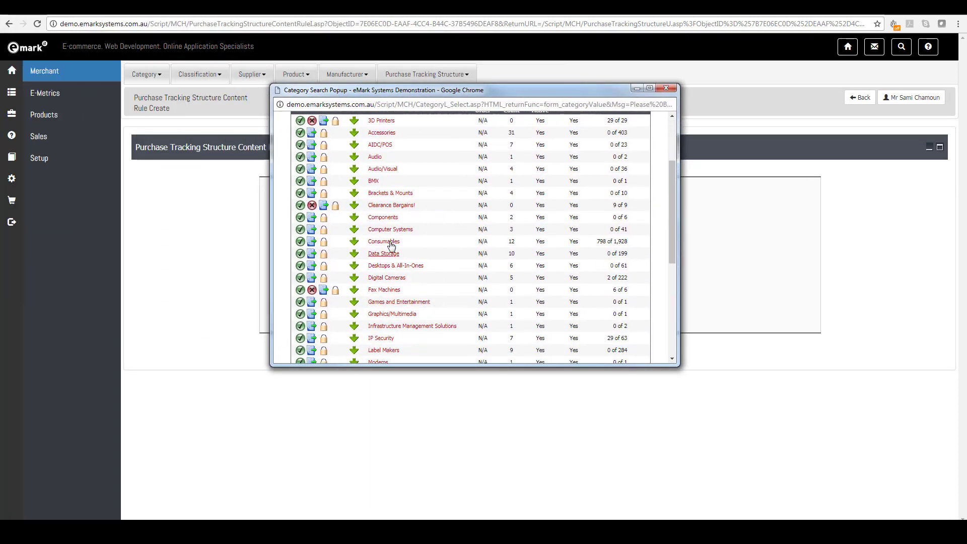
scroll(407, 342, down, 2)
click(400, 325)
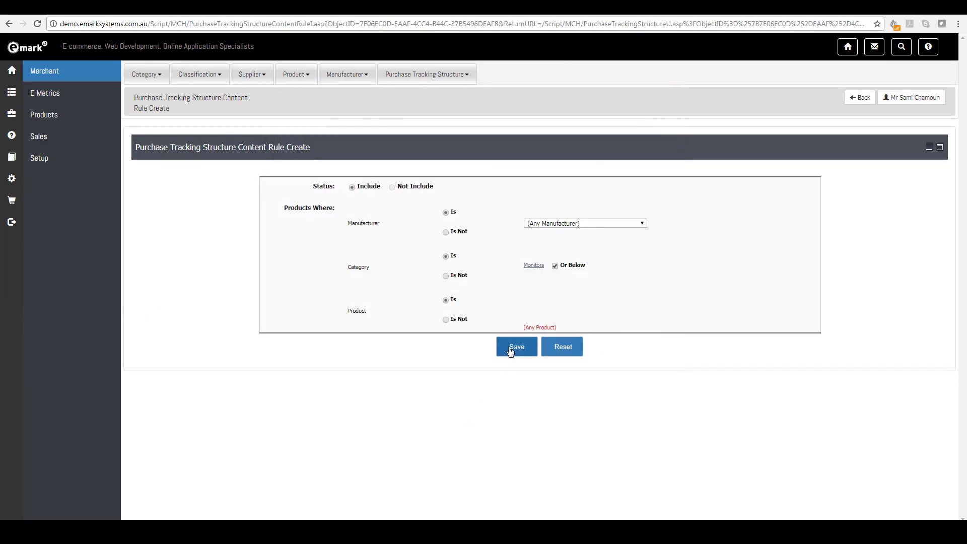
click(510, 350)
Add a customer access rule that allows customers of any role, company or customer, and save it.
scroll(743, 390, down, 2)
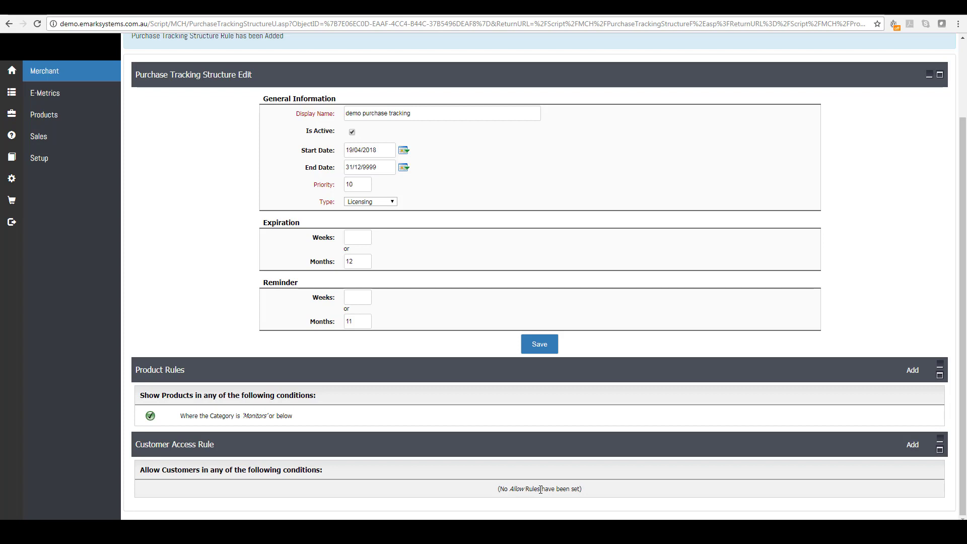
click(917, 445)
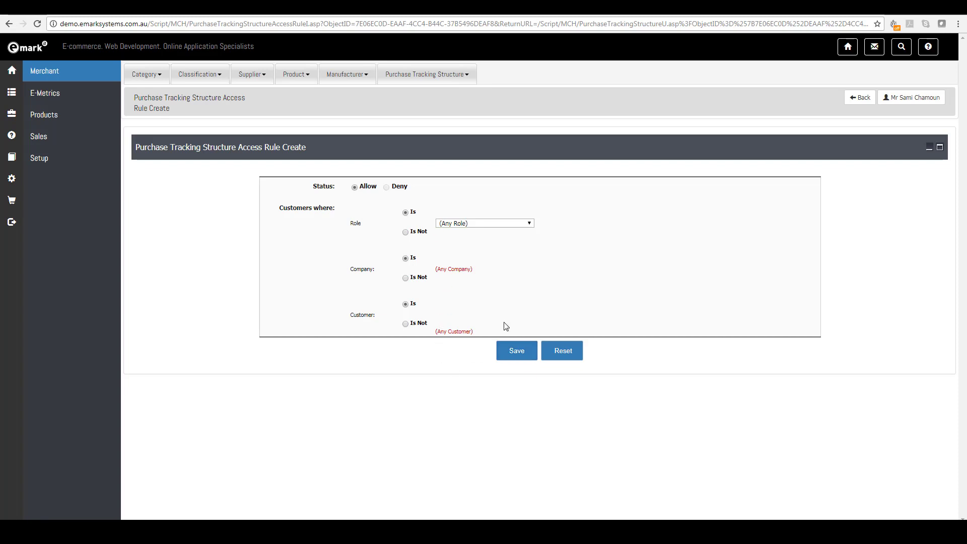
click(486, 223)
click(607, 213)
click(512, 355)
scroll(610, 427, down, 2)
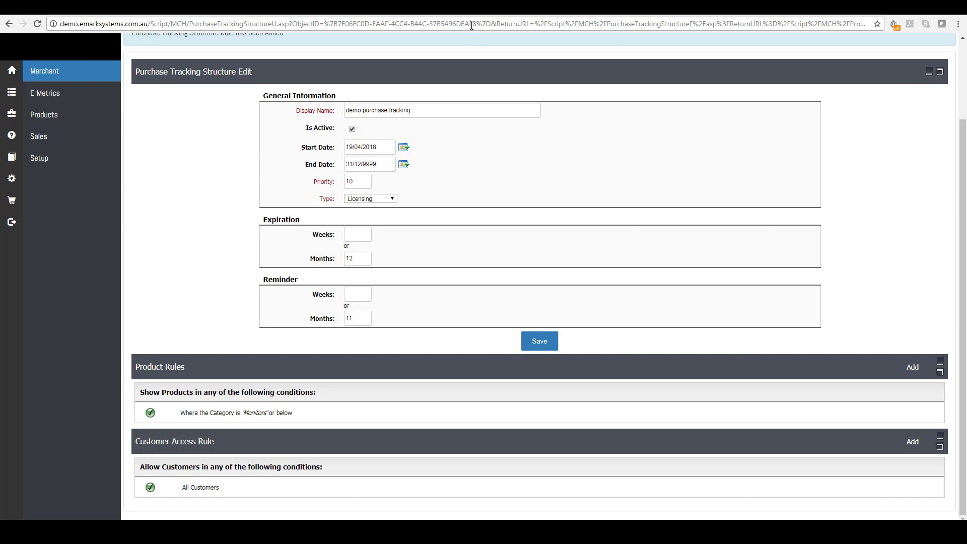
In the Order Console, open the first order with items requiring renewal and examine its line items' purchase expiry.
drag(468, 24, 601, 24)
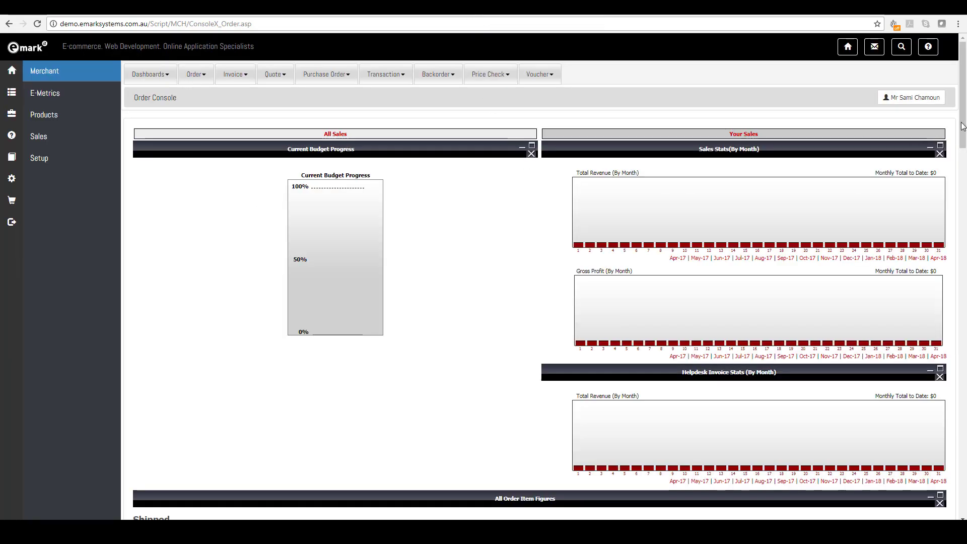
drag(965, 104, 927, 482)
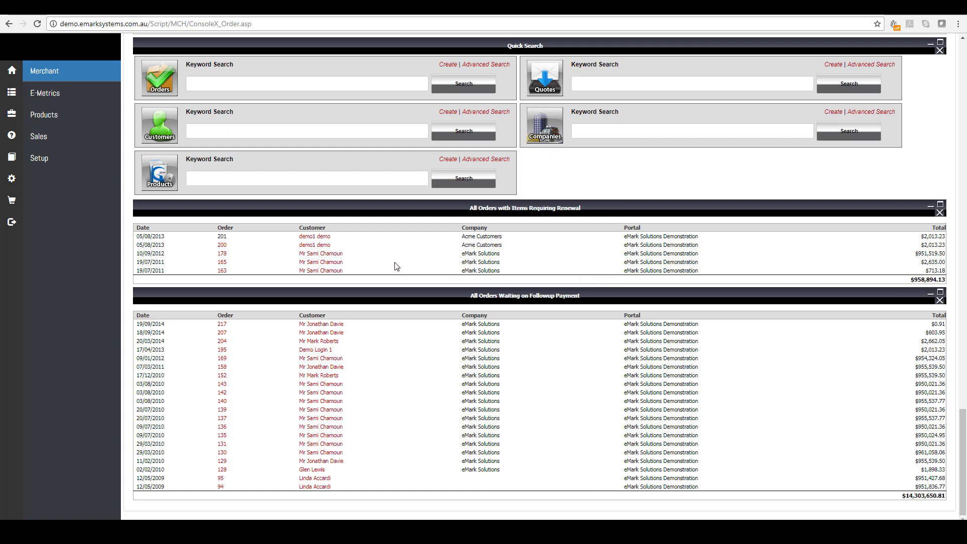
click(222, 237)
scroll(380, 329, down, 3)
scroll(380, 329, down, 7)
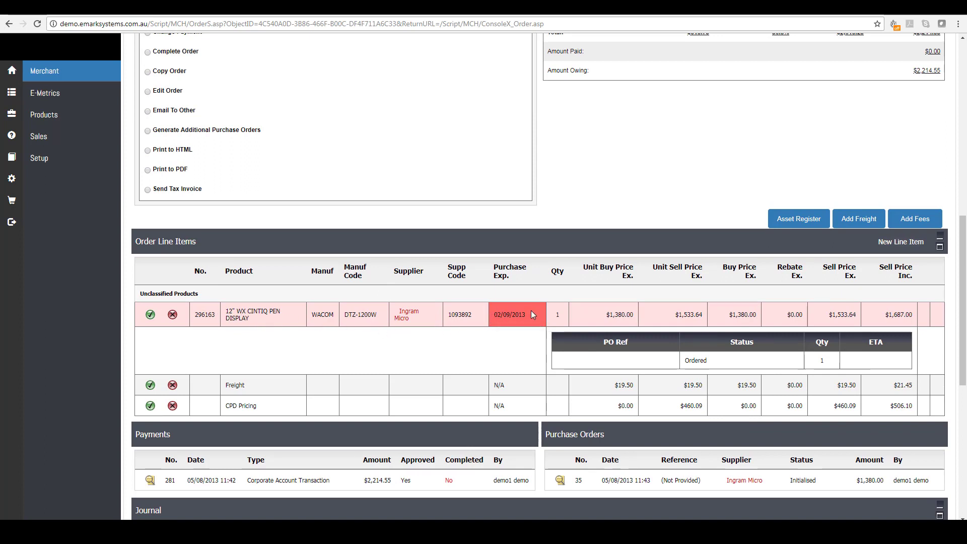
mouse_move(531, 310)
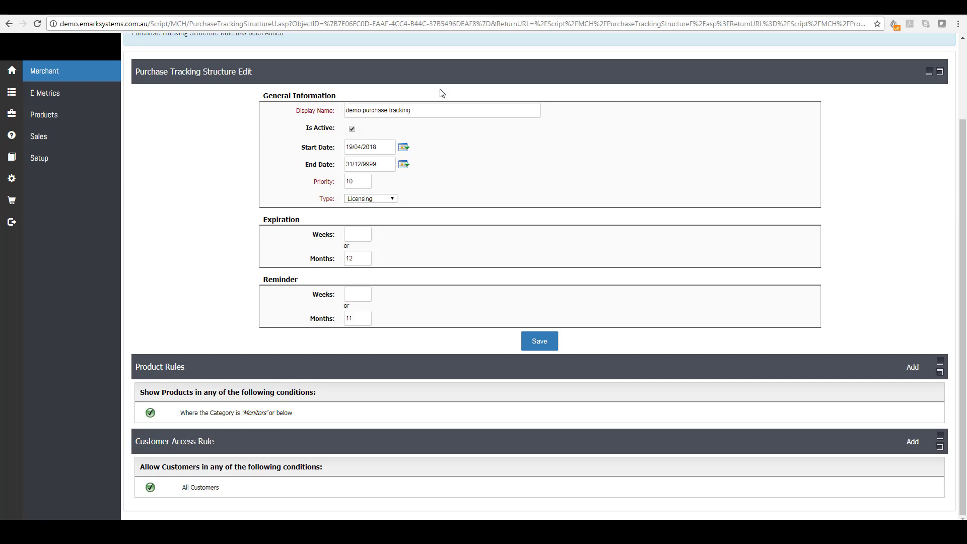
Check the available Type options in the demo purchase tracking structure without changing the selection.
click(375, 199)
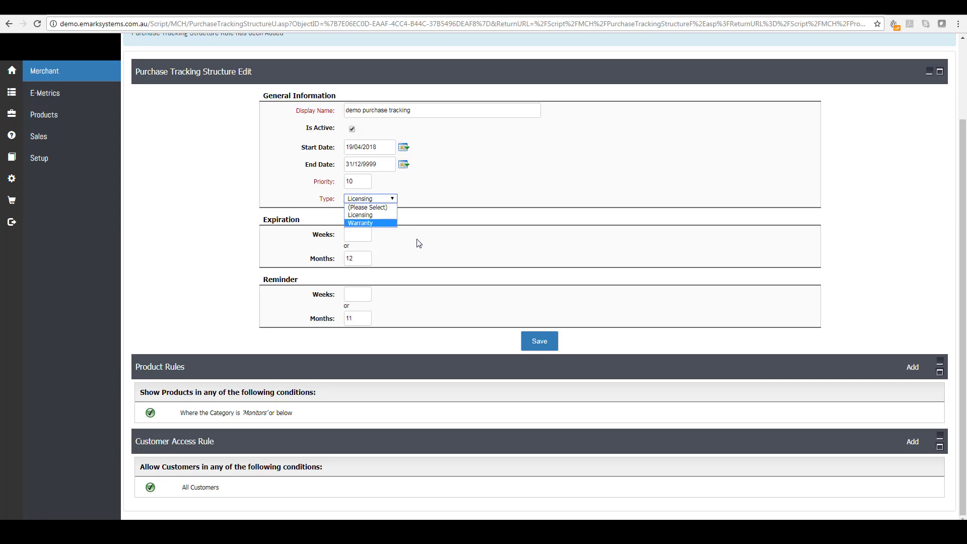
click(428, 215)
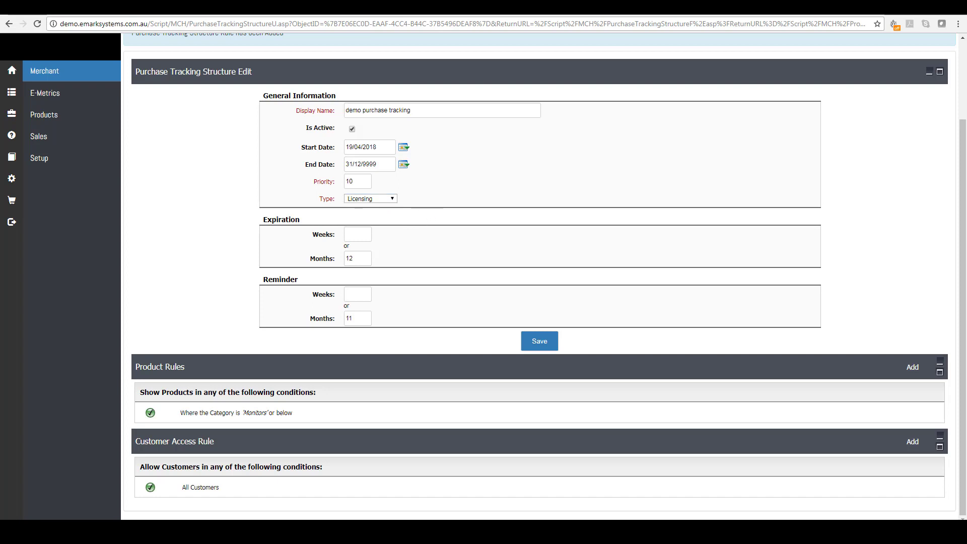